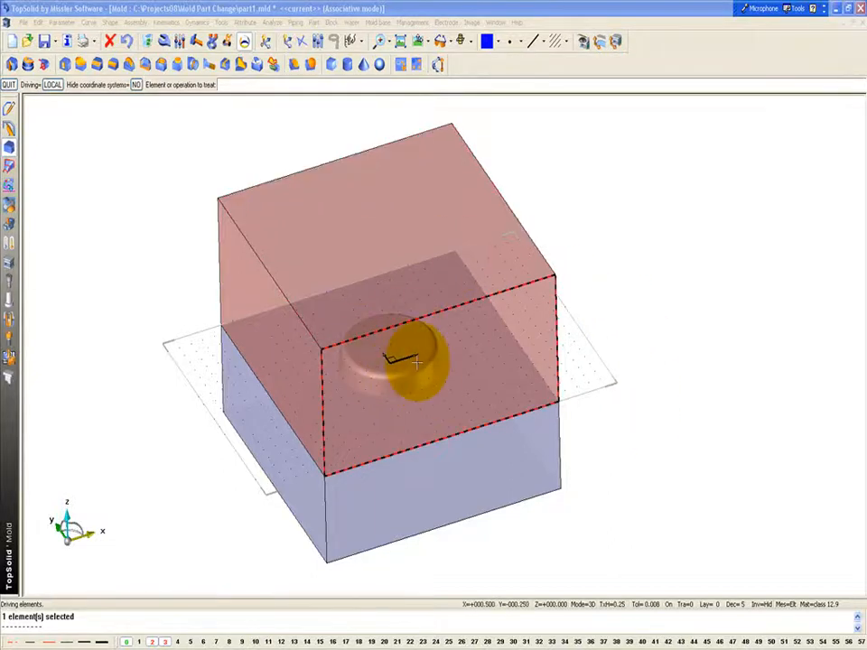
- Hide the cavity block top, the core block bottom and Part_38 from the mold display
{"action": "left_click", "coordinate": [583, 40]}
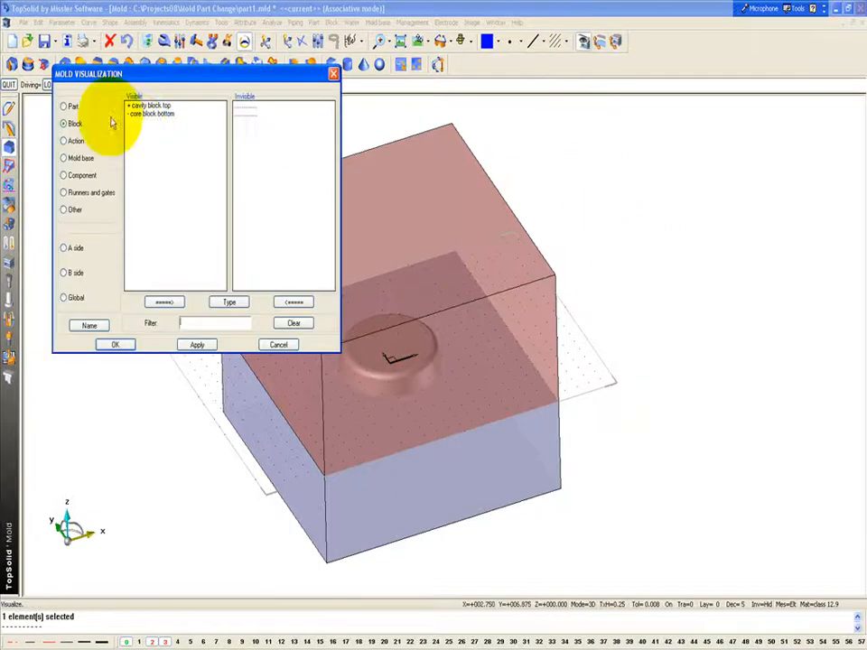
{"action": "double_click", "coordinate": [143, 115]}
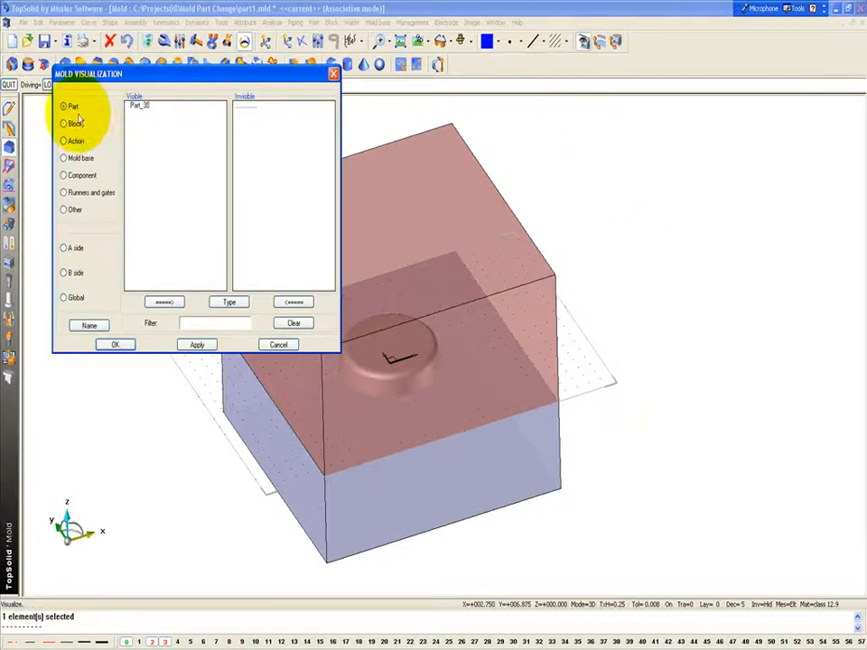
{"action": "key", "text": "Return"}
{"action": "middle_click_drag", "start_coordinate": [231, 364], "coordinate": [450, 475]}
{"action": "left_click", "coordinate": [584, 42]}
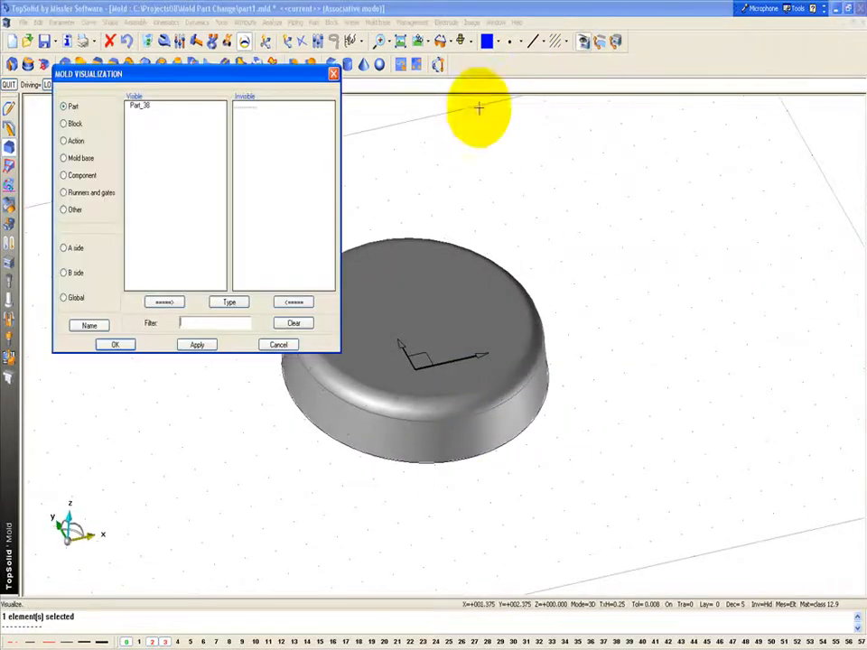
{"action": "double_click", "coordinate": [147, 107]}
{"action": "key", "text": "Return"}
{"action": "scroll", "coordinate": [232, 252], "scroll_direction": "down", "scroll_amount": 3}
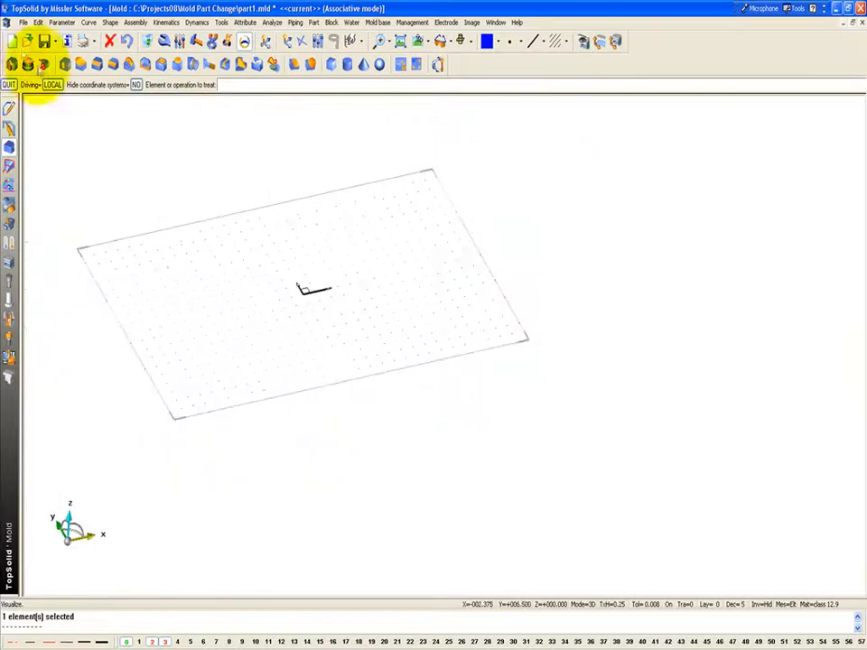
- Open the Parasolid file part2.x_t as a new design and recolor the imported part tan
{"action": "left_click", "coordinate": [27, 41]}
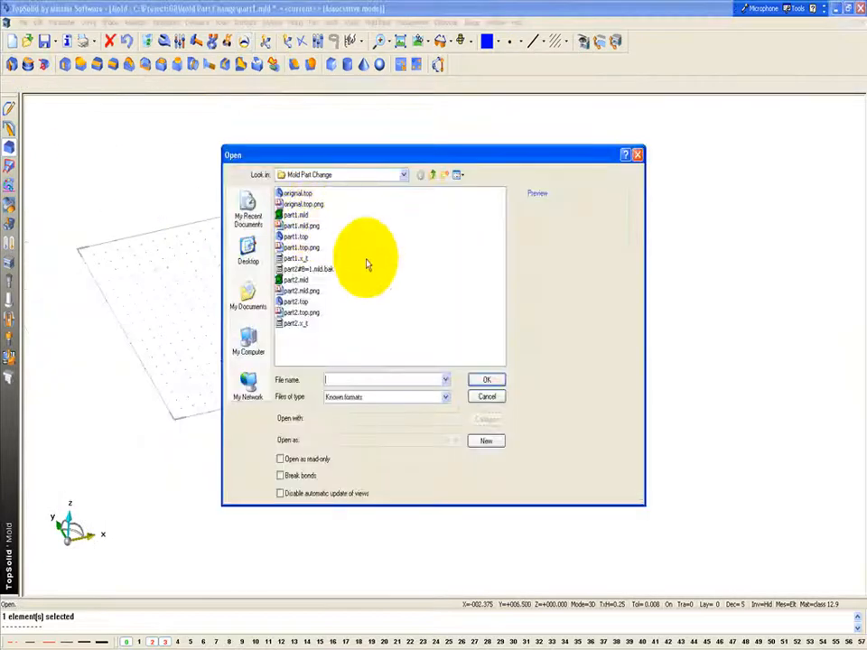
{"action": "left_click", "coordinate": [291, 324]}
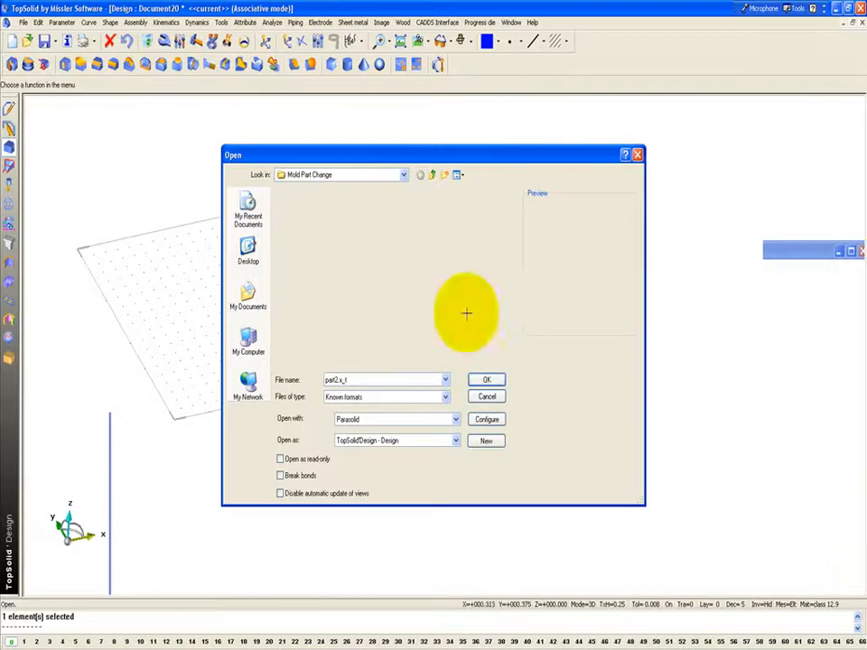
{"action": "left_click", "coordinate": [488, 41]}
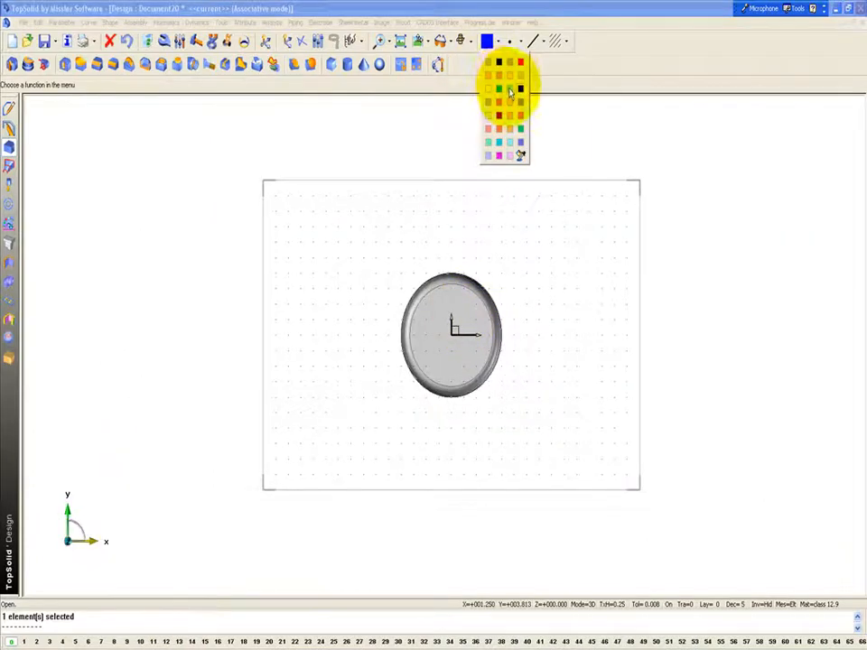
{"action": "left_click", "coordinate": [510, 78]}
{"action": "left_click", "coordinate": [468, 311]}
{"action": "middle_click_drag", "start_coordinate": [571, 326], "coordinate": [413, 362]}
{"action": "middle_click_drag", "start_coordinate": [463, 222], "coordinate": [387, 286]}
- Save the imported design as part2 in the Mold Part Change folder, overwriting the existing file
{"action": "left_click", "coordinate": [45, 41]}
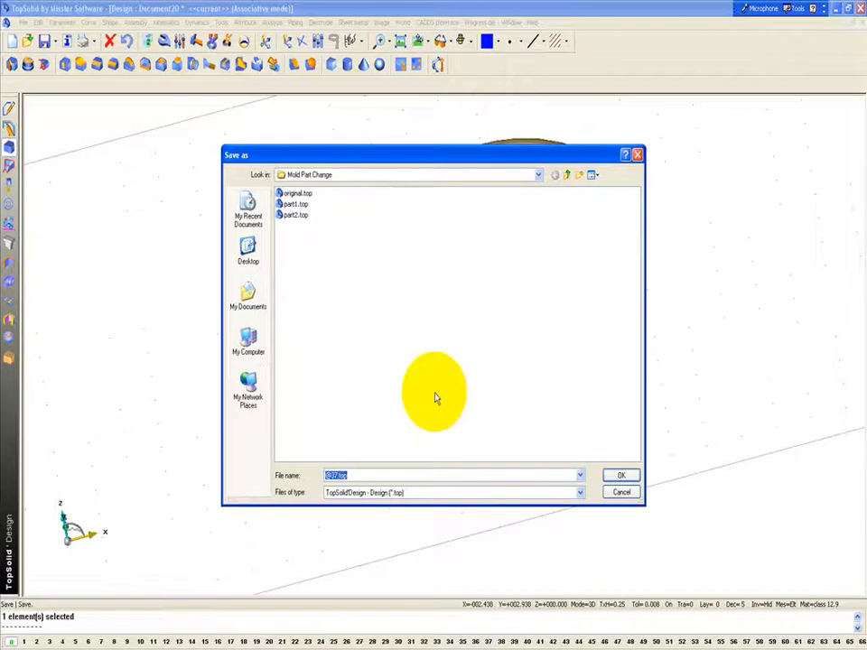
{"action": "type", "text": "part2"}
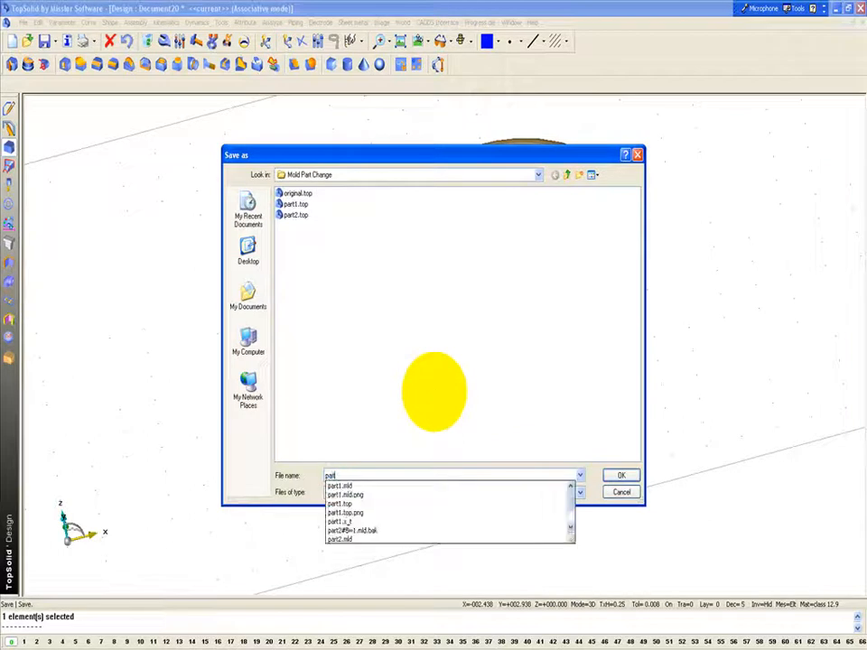
{"action": "key", "text": "Return"}
{"action": "left_click", "coordinate": [412, 349]}
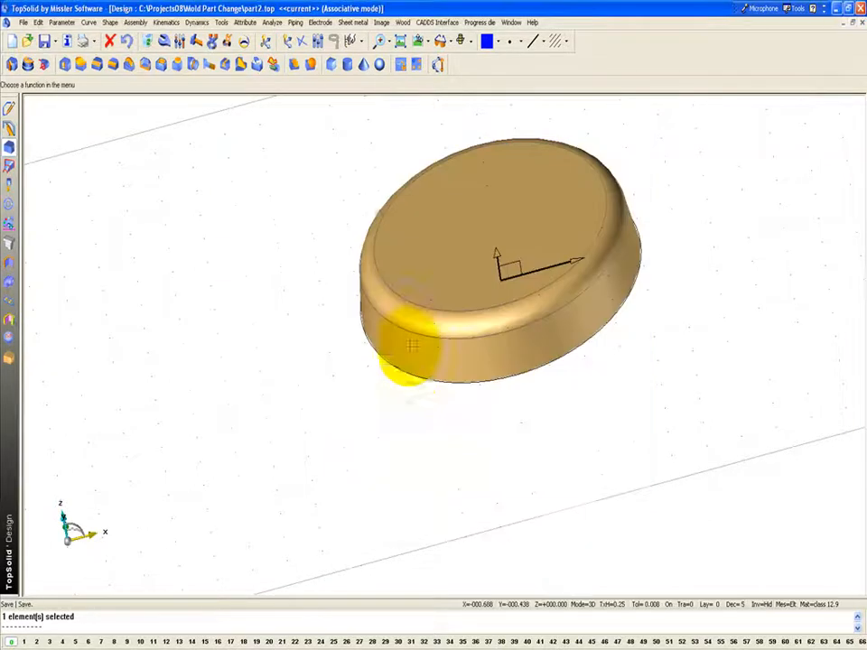
- Load the part from the part2.top design into the part1.mld mold document
{"action": "scroll", "coordinate": [415, 424], "scroll_direction": "down", "scroll_amount": 3}
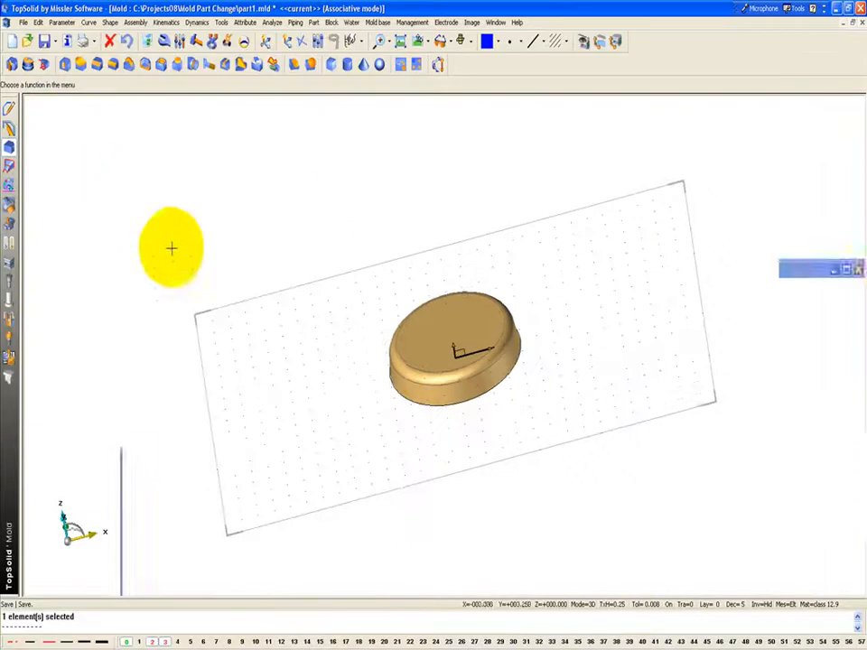
{"action": "left_click", "coordinate": [9, 205]}
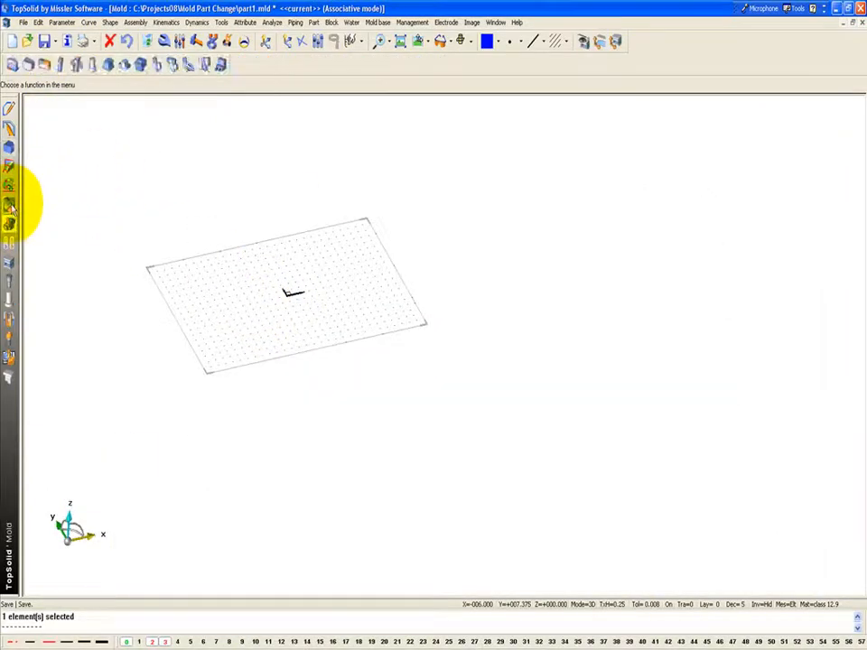
{"action": "left_click", "coordinate": [13, 65]}
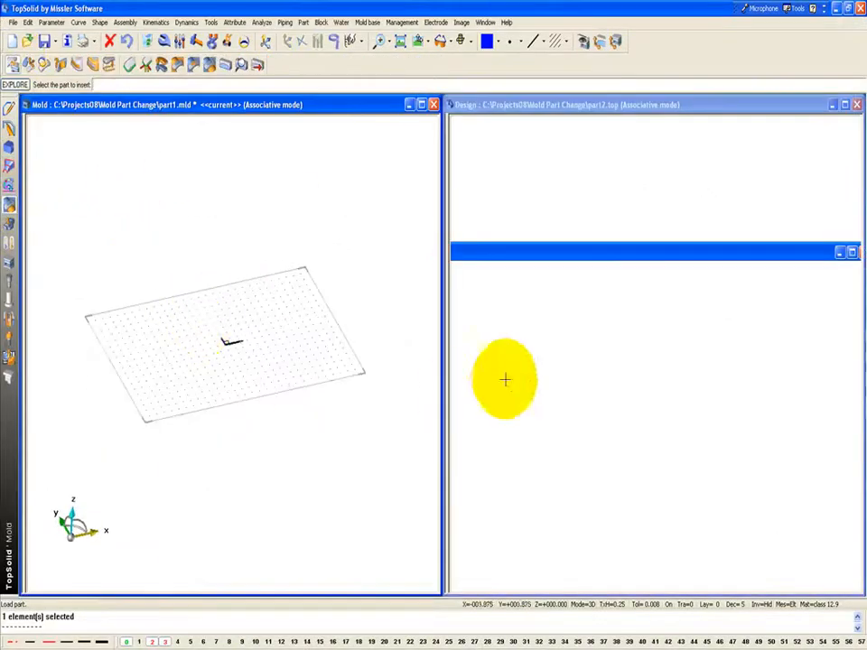
{"action": "left_click", "coordinate": [589, 370]}
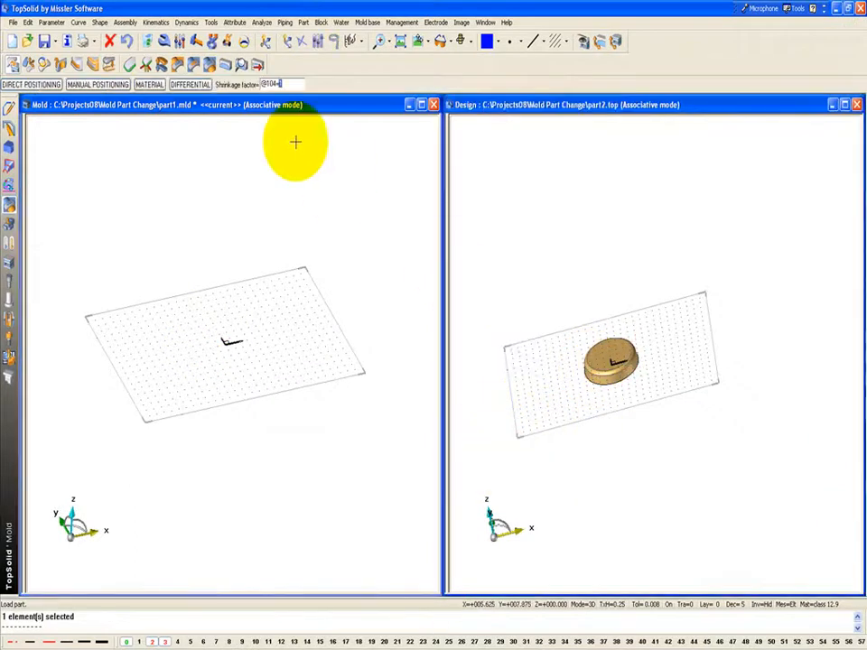
{"action": "left_click", "coordinate": [225, 219]}
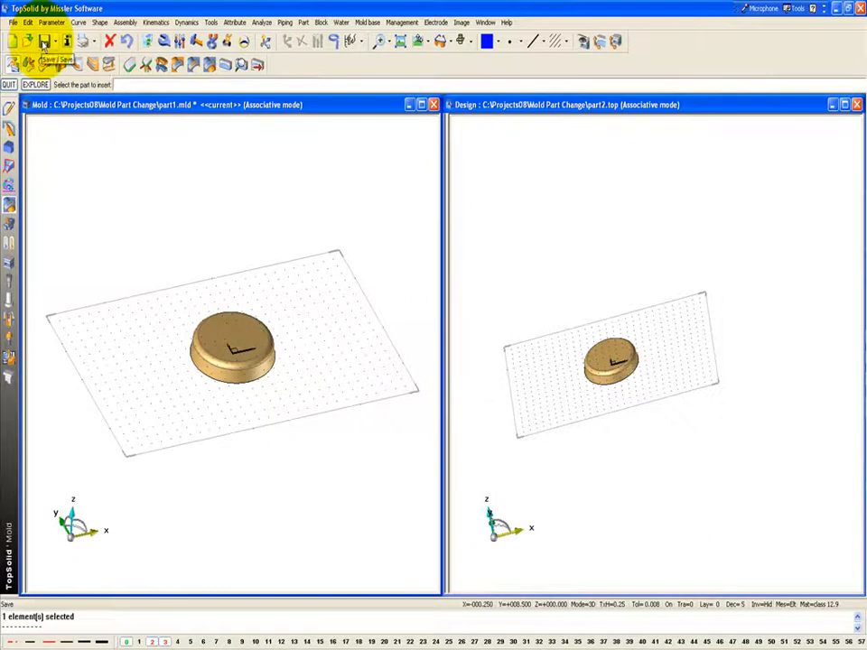
- Save the mold document under the new name part2, overwriting the existing mold file
{"action": "left_click_drag", "start_coordinate": [44, 42], "coordinate": [44, 81]}
{"action": "left_click", "coordinate": [44, 83]}
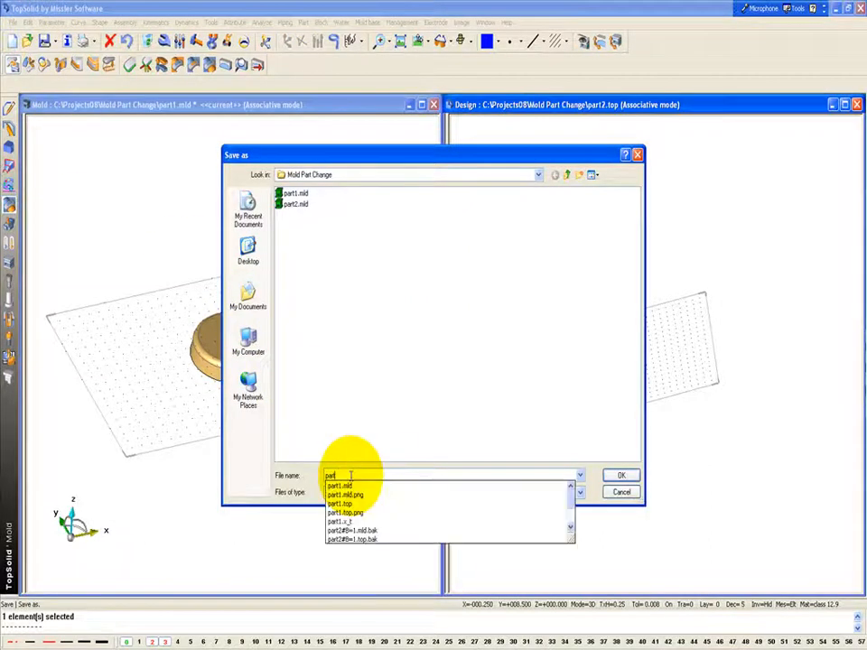
{"action": "key", "text": "Return"}
{"action": "left_click", "coordinate": [412, 350]}
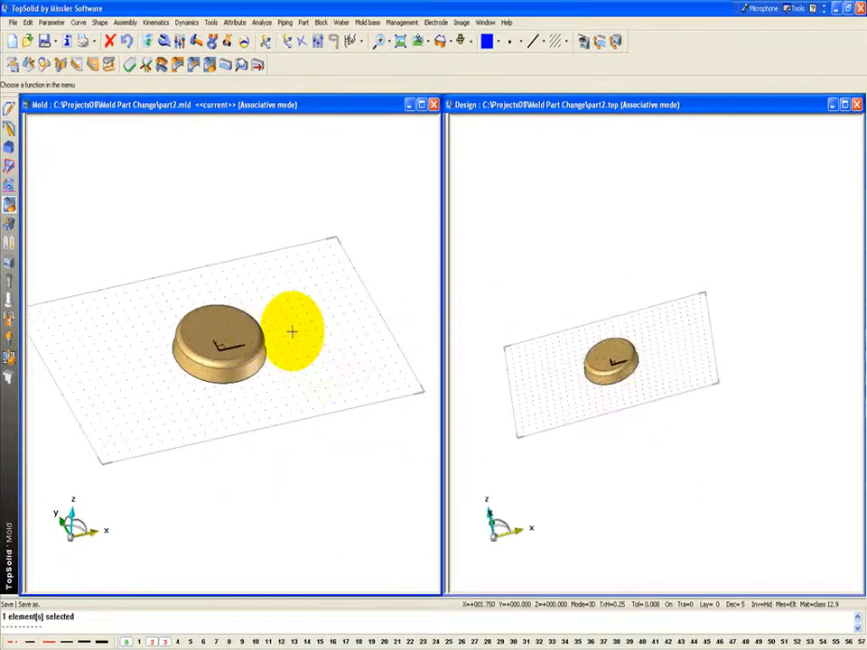
- Close the part2.top design and maximize the part2.mld mold window
{"action": "left_click", "coordinate": [856, 105]}
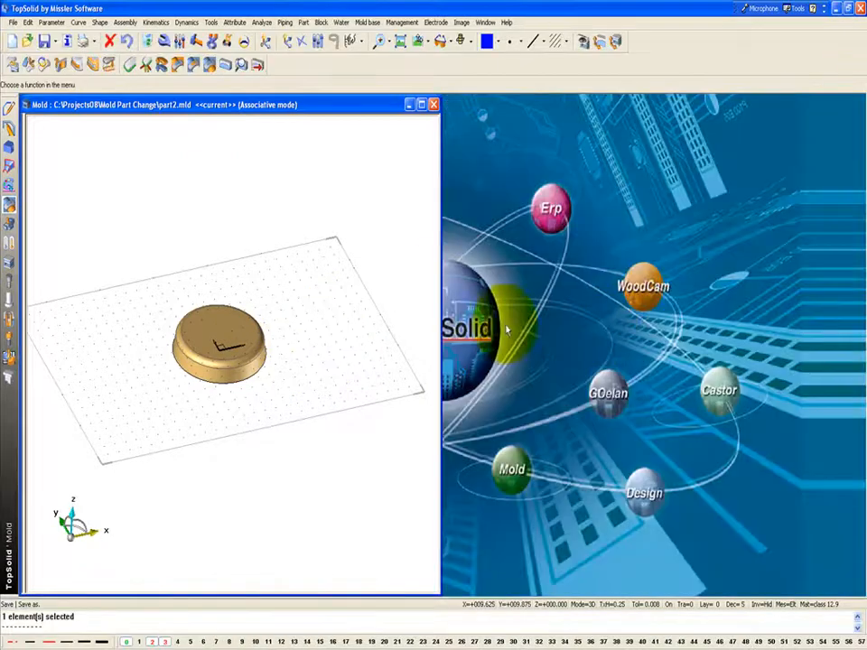
{"action": "double_click", "coordinate": [328, 107]}
{"action": "middle_click_drag", "start_coordinate": [466, 357], "coordinate": [473, 379]}
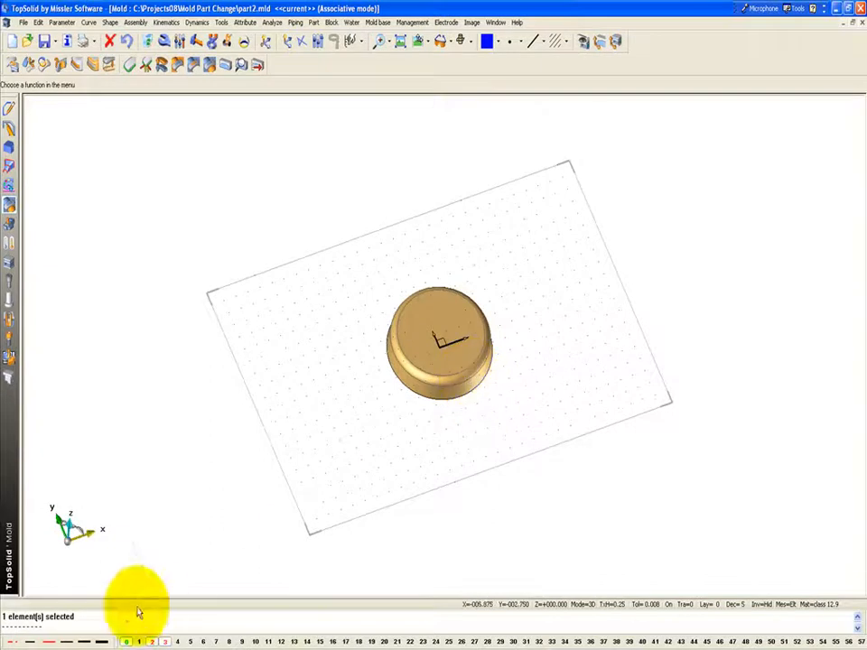
- Make layer 4 the current layer and name it "Changes faces"
{"action": "double_click", "coordinate": [180, 642]}
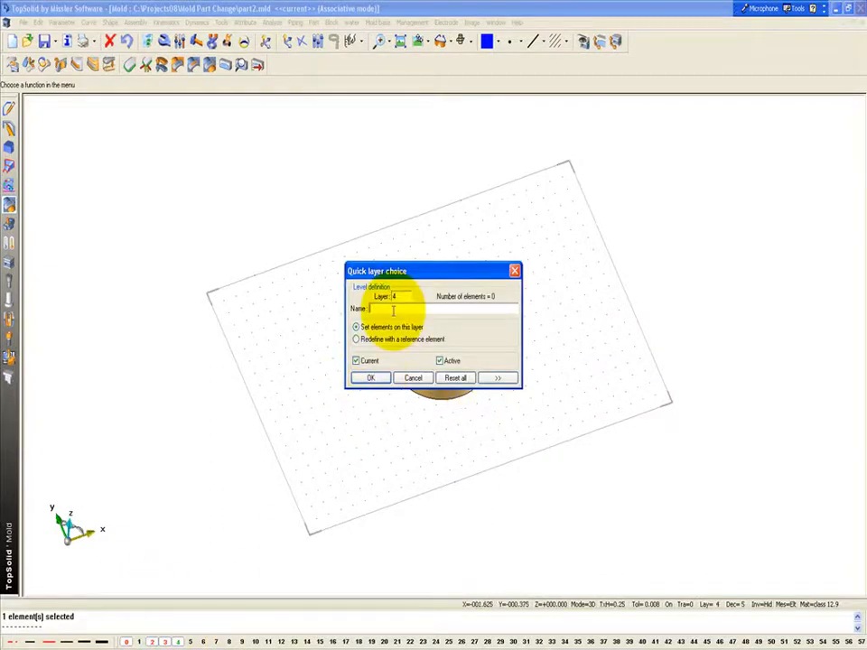
{"action": "type", "text": "Changes faces"}
{"action": "left_click", "coordinate": [371, 377]}
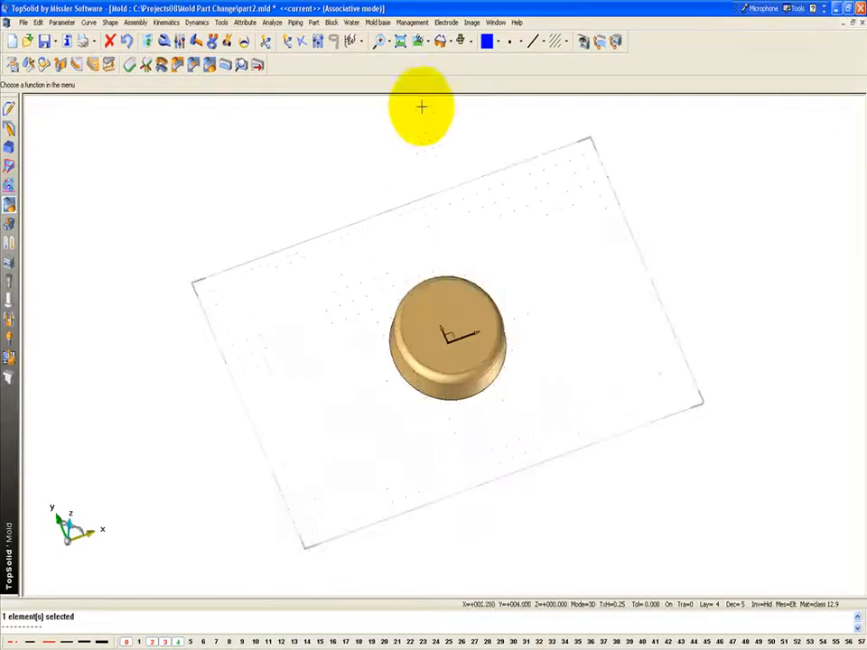
- Start a composite surface face copy from an inner side wall on the part's underside, with tangent faces followed
{"action": "left_click", "coordinate": [10, 166]}
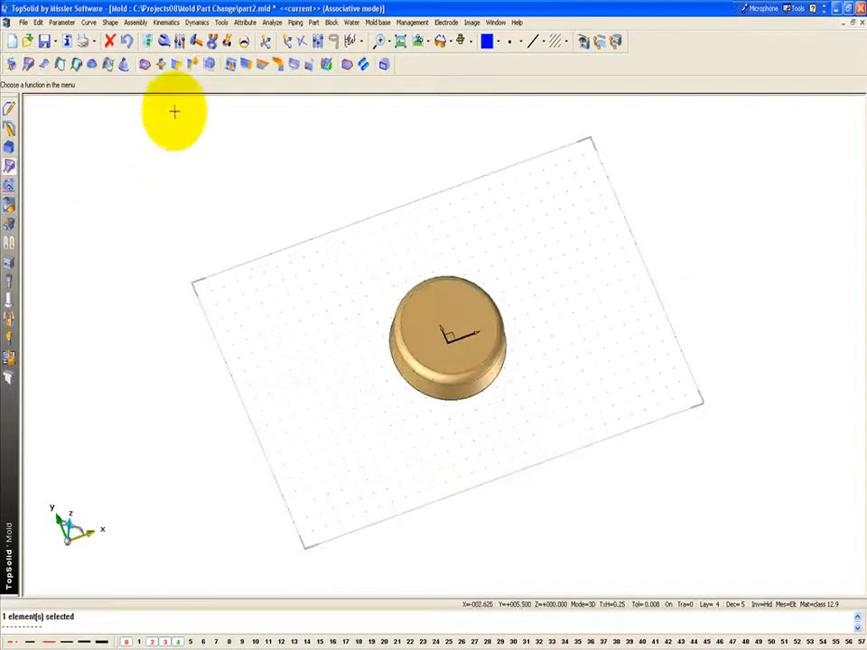
{"action": "left_click", "coordinate": [209, 65]}
{"action": "middle_click_drag", "start_coordinate": [280, 364], "coordinate": [407, 344]}
{"action": "scroll", "coordinate": [415, 336], "scroll_direction": "up", "scroll_amount": 3}
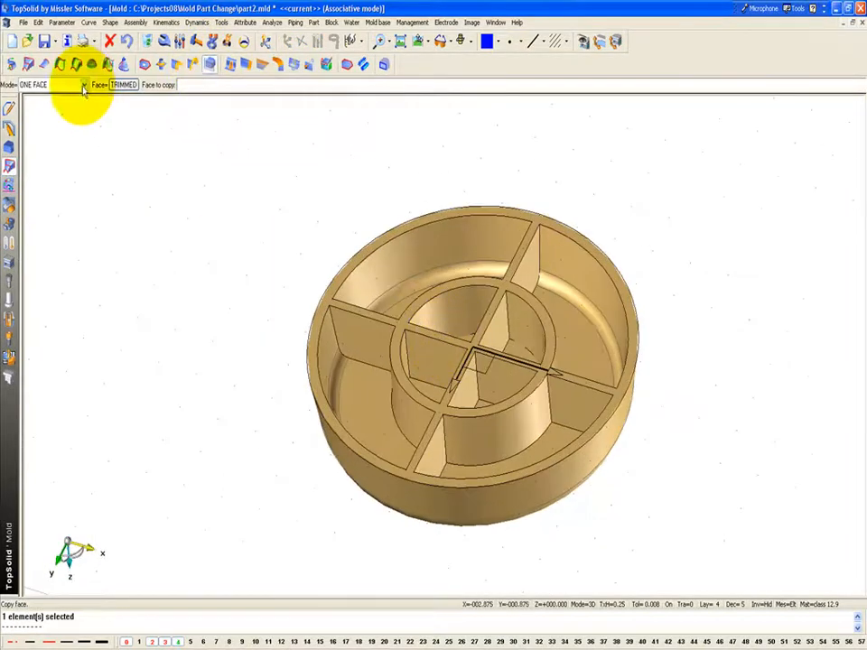
{"action": "left_click", "coordinate": [50, 118]}
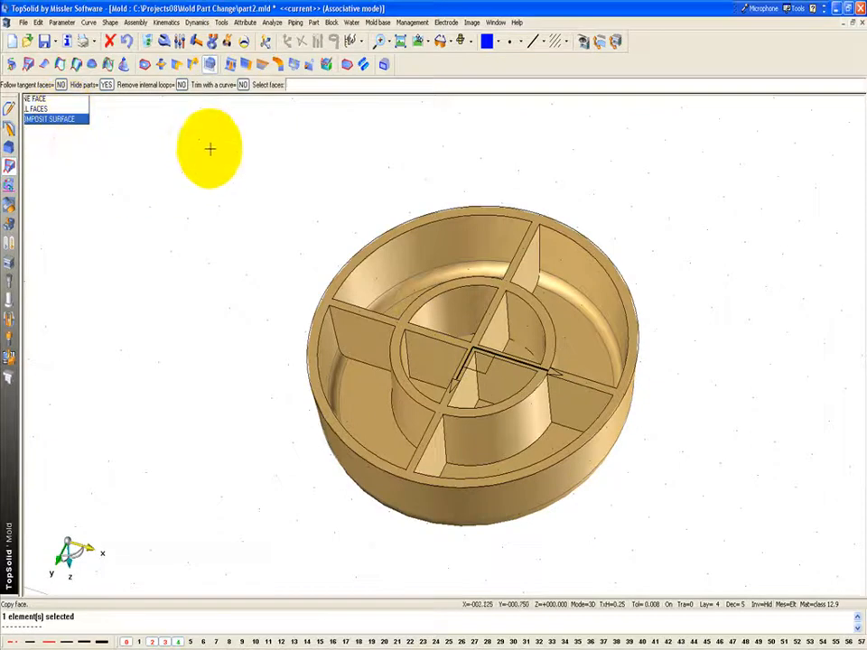
{"action": "left_click", "coordinate": [327, 357]}
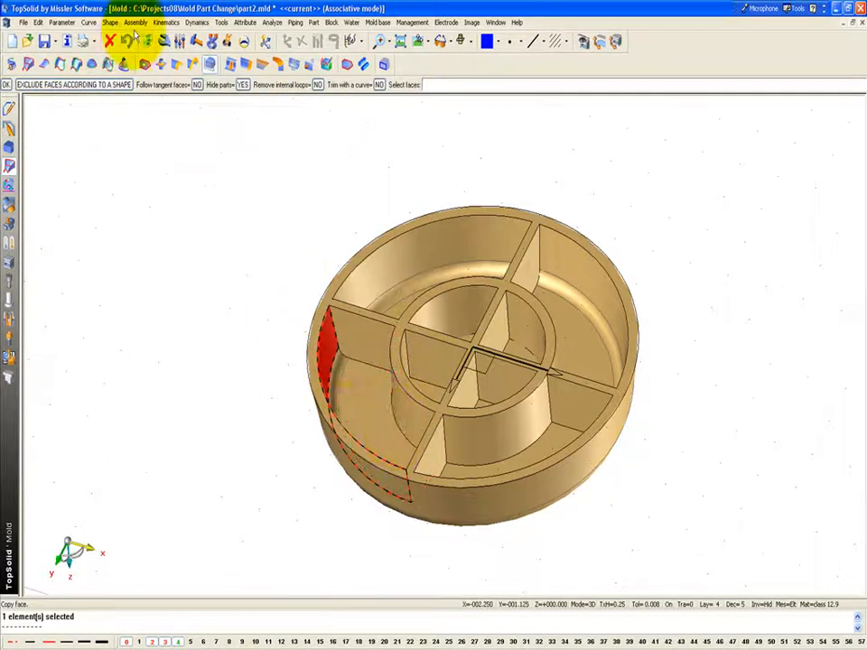
{"action": "left_click", "coordinate": [124, 85]}
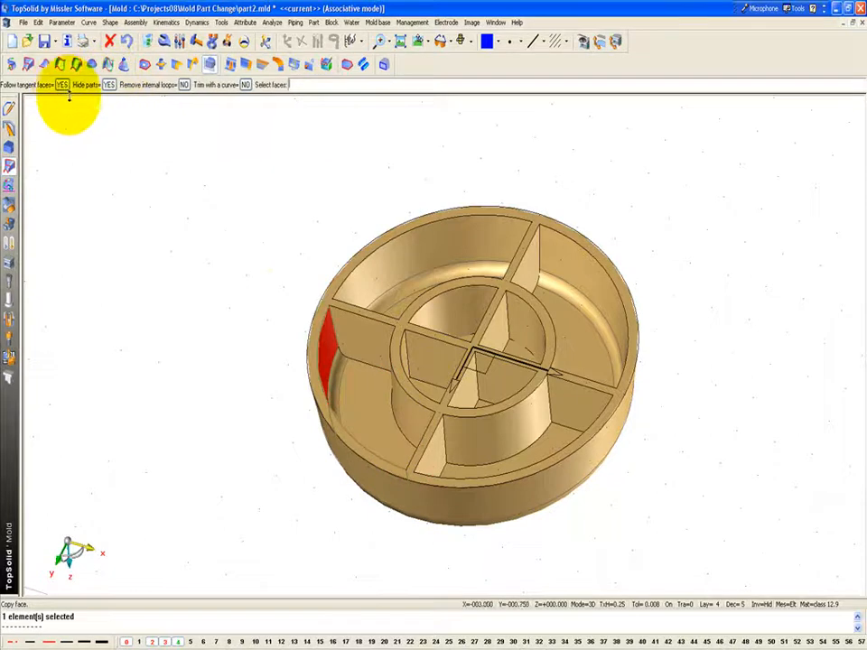
- Add the rim, floor, center ring and rib faces in and around the part's inner compartments to the copy selection
{"action": "left_click", "coordinate": [361, 405]}
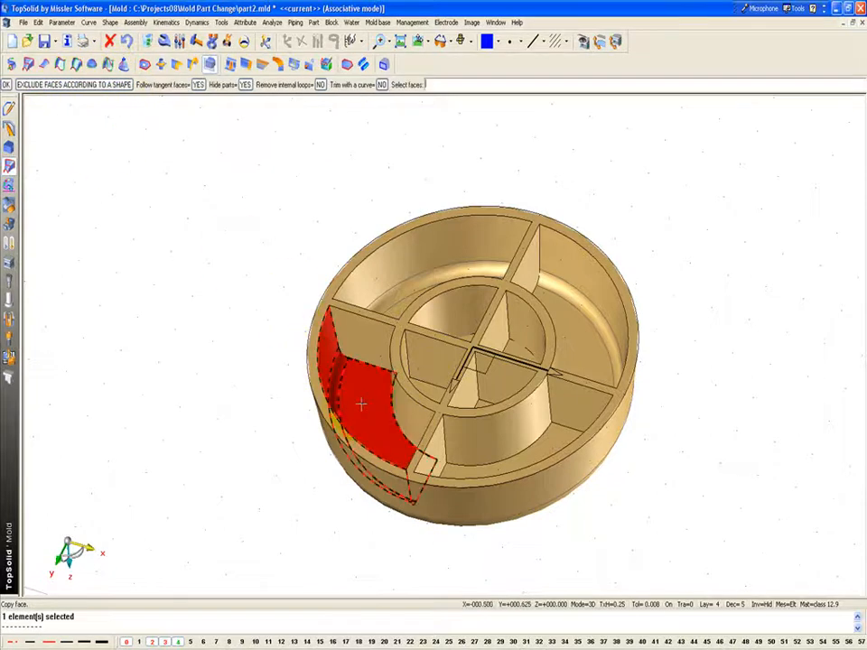
{"action": "left_click", "coordinate": [423, 449]}
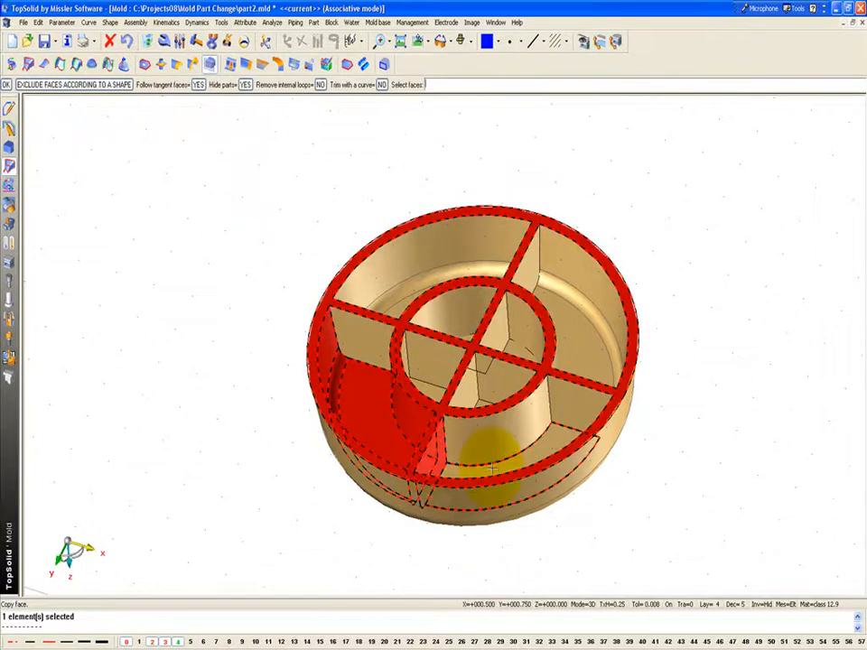
{"action": "left_click", "coordinate": [510, 429]}
{"action": "left_click", "coordinate": [566, 407]}
{"action": "left_click", "coordinate": [599, 313]}
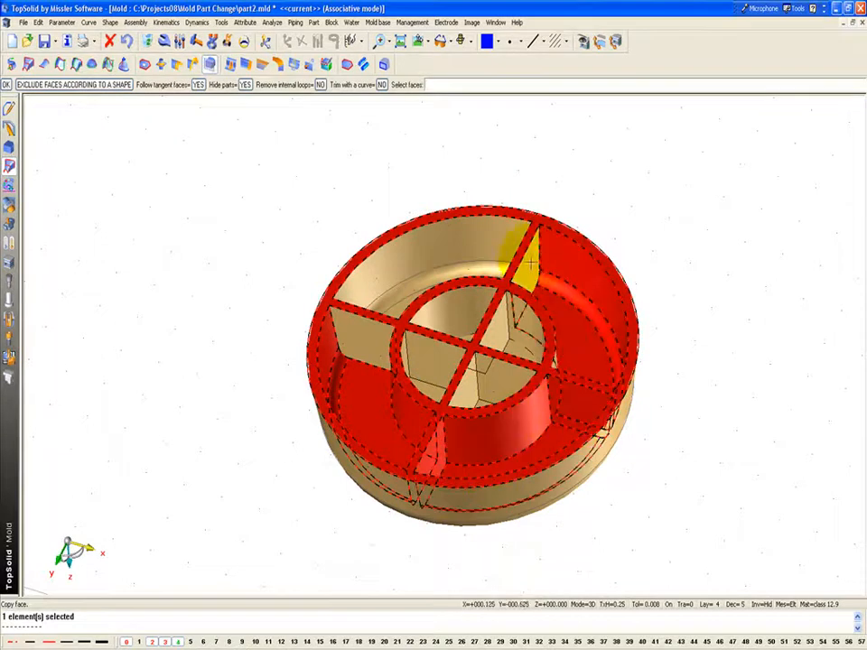
{"action": "left_click", "coordinate": [532, 261]}
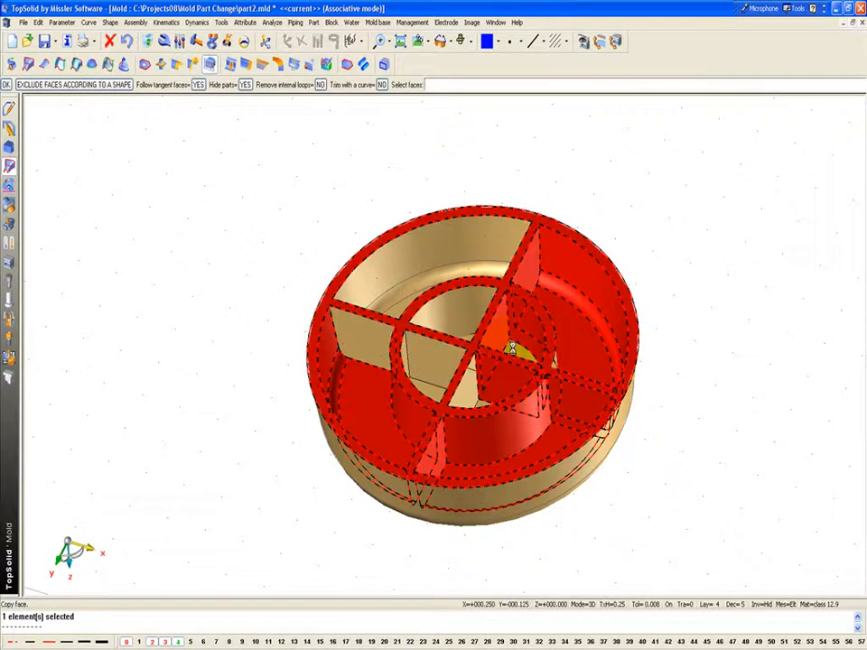
- Add the remaining inner compartment and rib faces to the selection and create the composite surface
{"action": "middle_click_drag", "start_coordinate": [522, 364], "coordinate": [464, 374]}
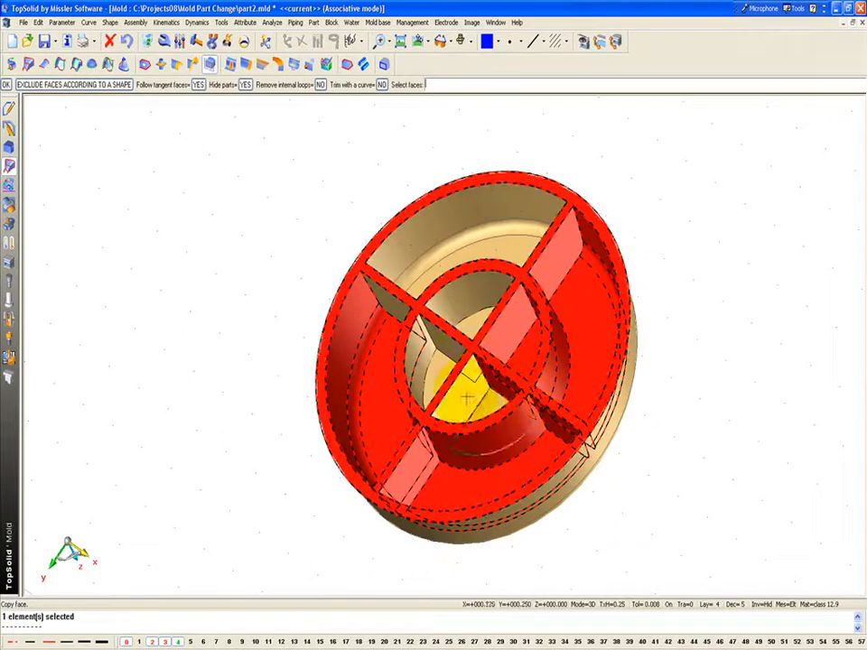
{"action": "middle_click_drag", "start_coordinate": [467, 323], "coordinate": [429, 341]}
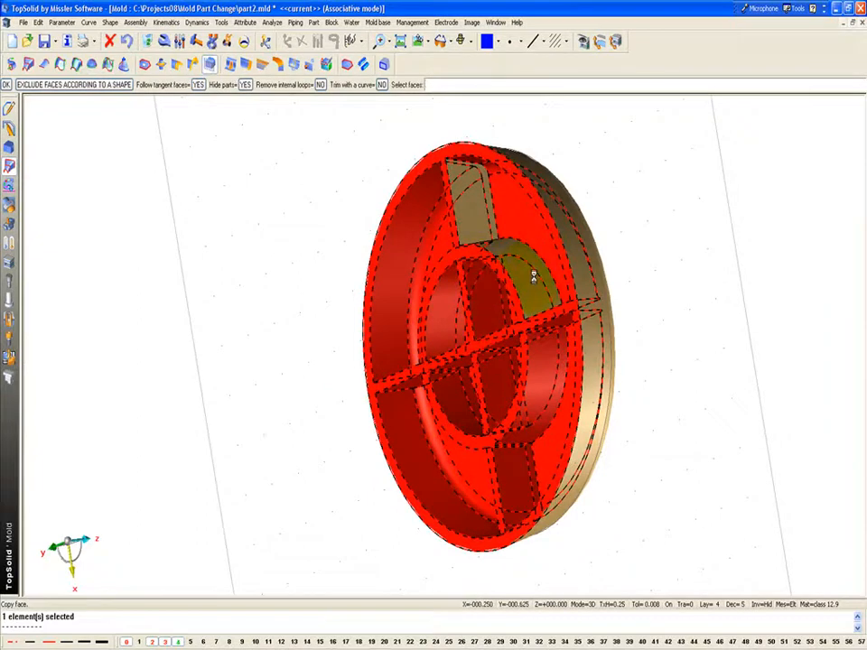
{"action": "middle_click_drag", "start_coordinate": [477, 212], "coordinate": [574, 255]}
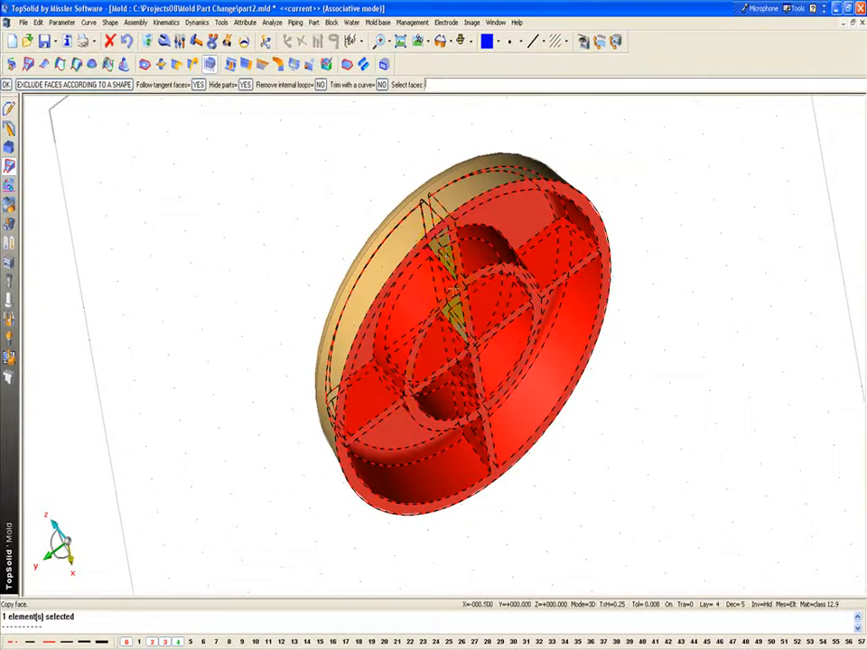
{"action": "middle_click_drag", "start_coordinate": [639, 388], "coordinate": [546, 277]}
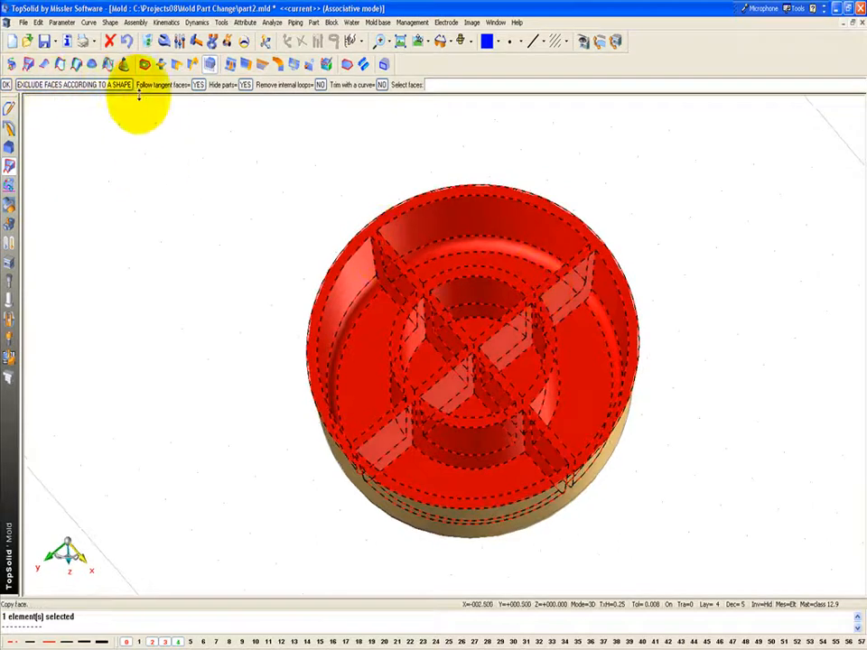
{"action": "left_click", "coordinate": [6, 85]}
- Change the color of the copied composite surface to green
{"action": "middle_click_drag", "start_coordinate": [239, 412], "coordinate": [222, 201]}
{"action": "left_click", "coordinate": [497, 40]}
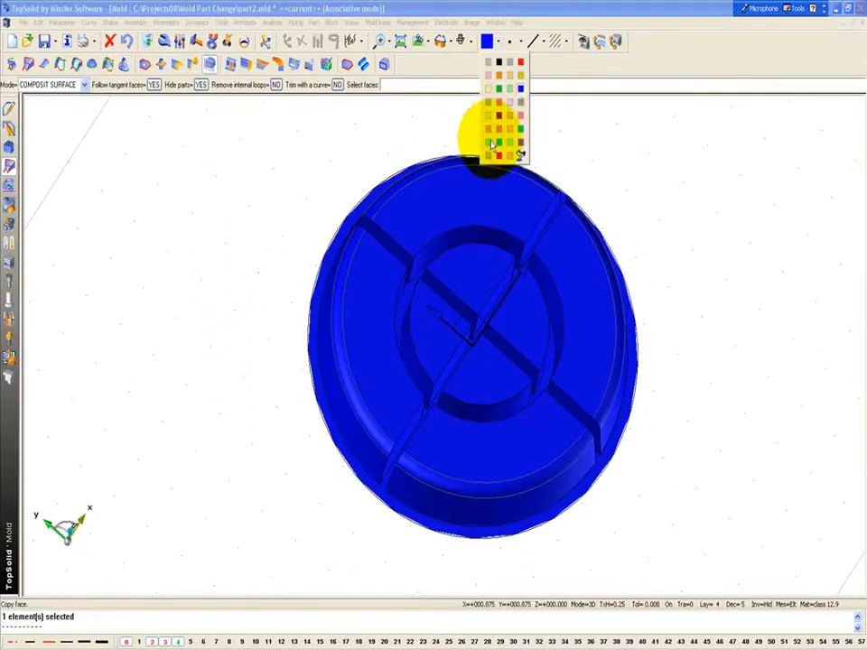
{"action": "left_click", "coordinate": [491, 143]}
{"action": "left_click", "coordinate": [497, 229]}
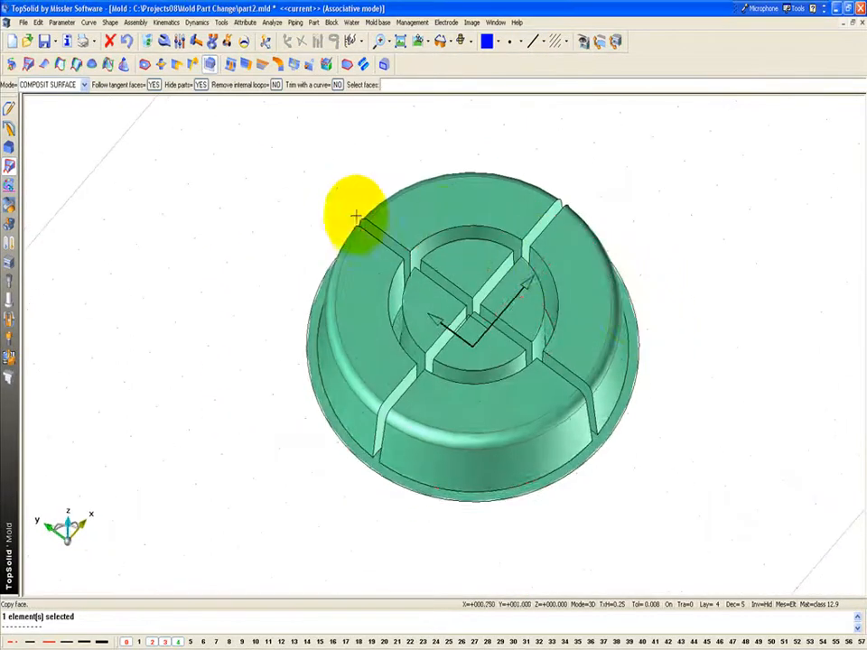
- Make layer 5 current as "Change Bound" and copy the composite surface's boundary edges onto it with a thick line style
{"action": "left_click", "coordinate": [192, 643]}
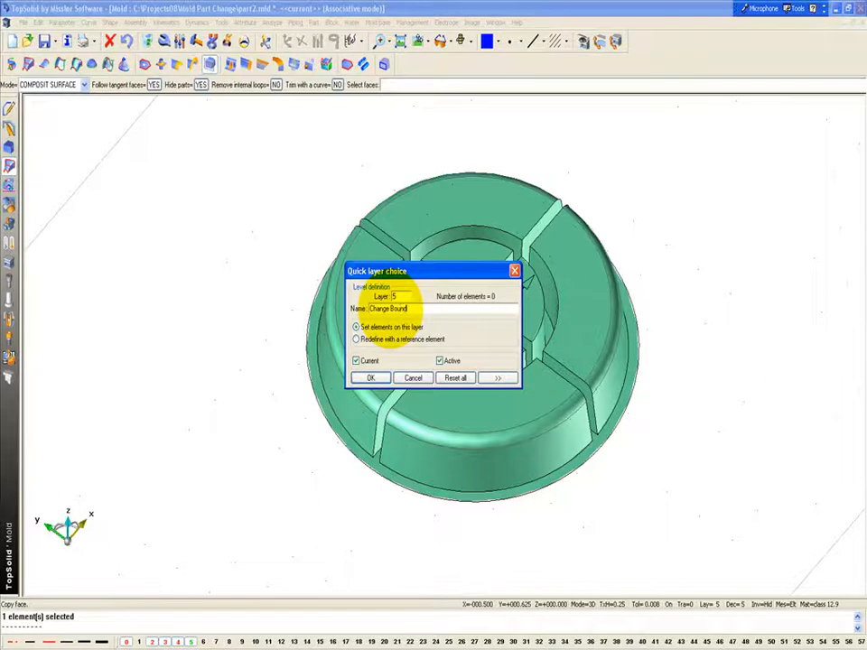
{"action": "key", "text": "Return"}
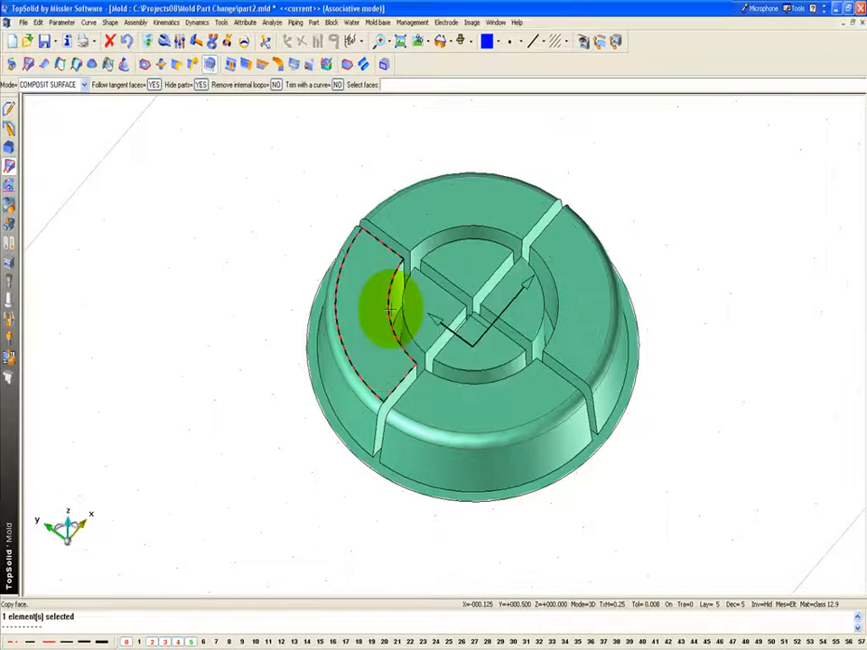
{"action": "left_click", "coordinate": [384, 65]}
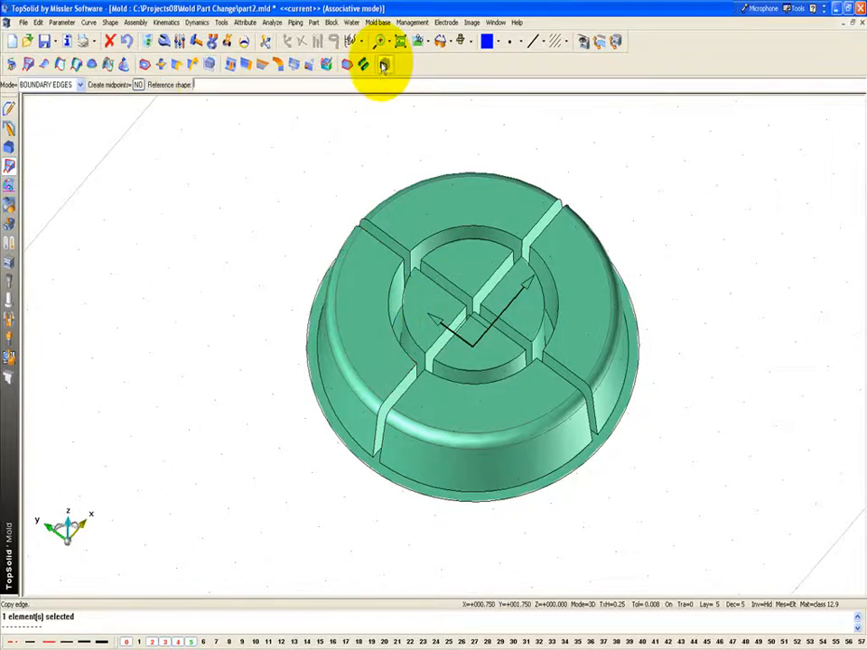
{"action": "left_click", "coordinate": [535, 40]}
{"action": "left_click", "coordinate": [542, 86]}
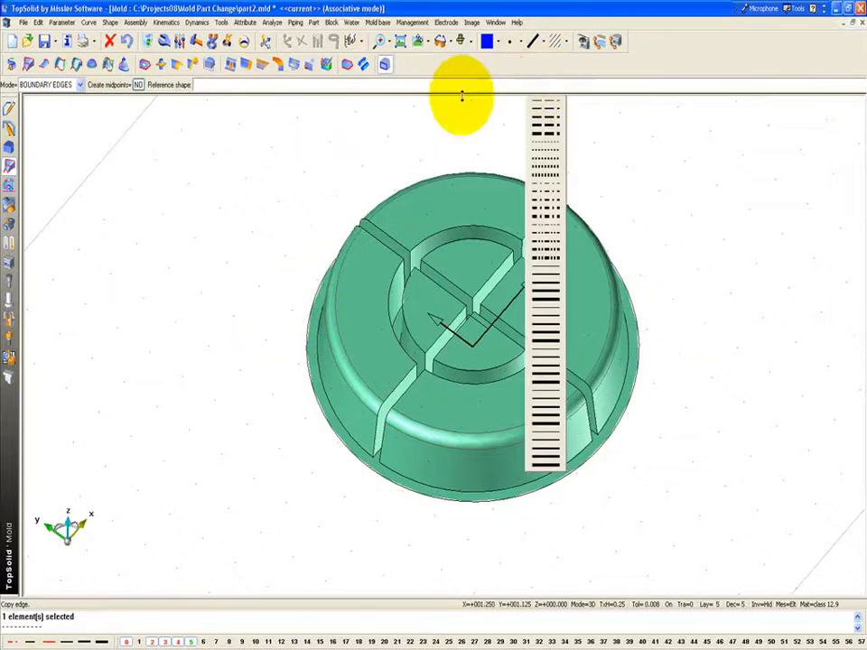
{"action": "left_click", "coordinate": [368, 281]}
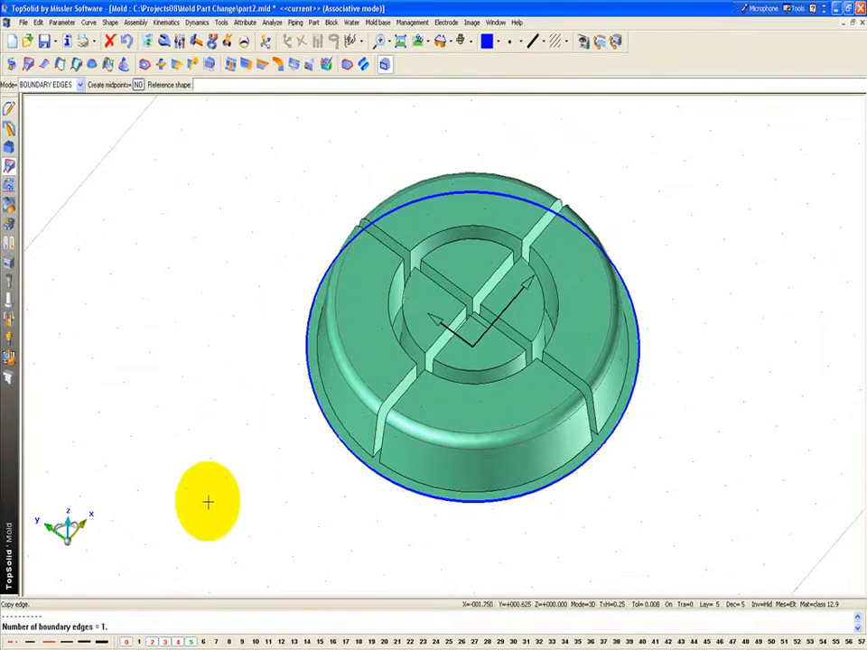
- Hide the copied faces on layer 4 and display the core block bottom
{"action": "left_click", "coordinate": [180, 643]}
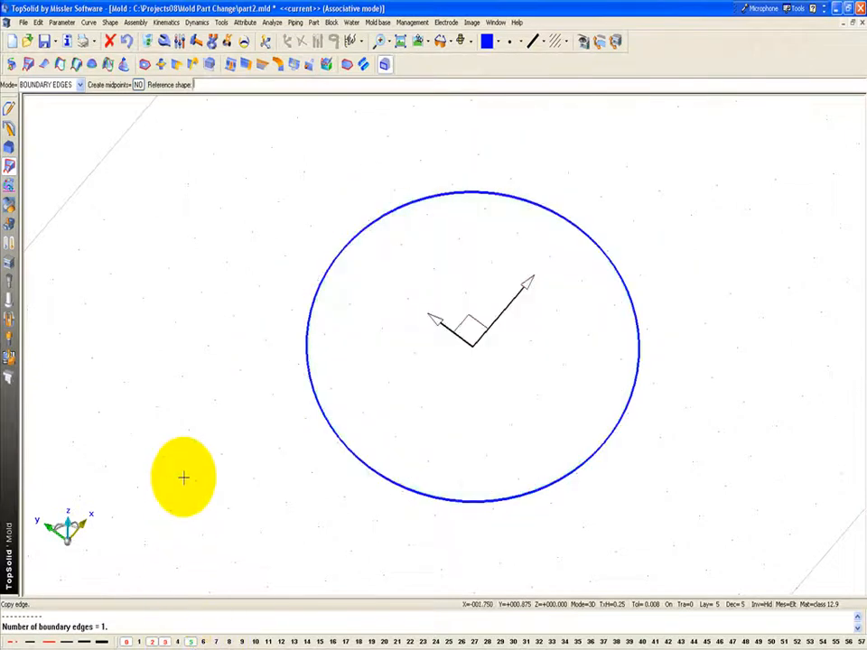
{"action": "left_click", "coordinate": [582, 41]}
{"action": "left_click", "coordinate": [250, 115]}
{"action": "key", "text": "Return"}
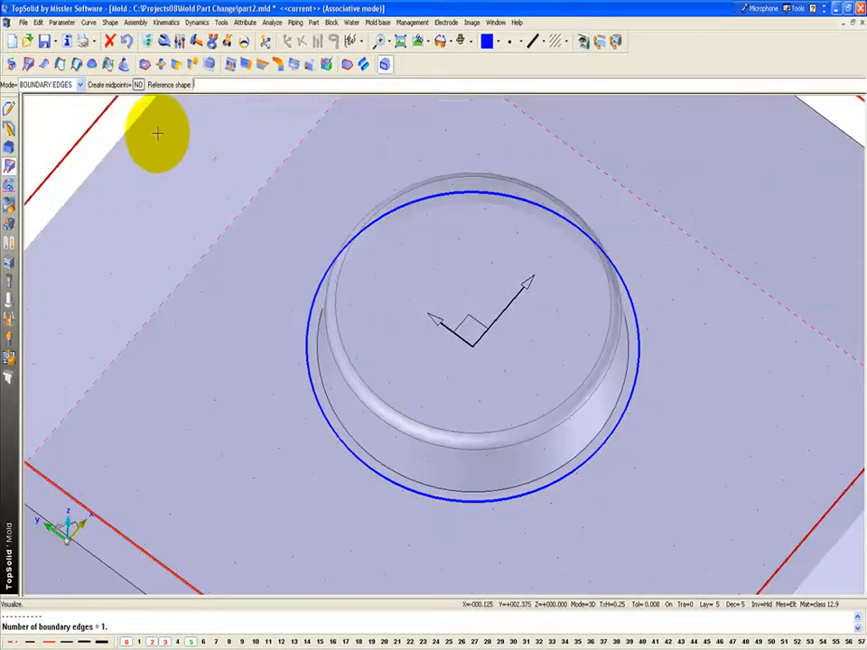
- Remove the old core faces inside the boundary curve from the core block, with healing set to NONE
{"action": "left_click", "coordinate": [8, 148]}
{"action": "left_click", "coordinate": [257, 65]}
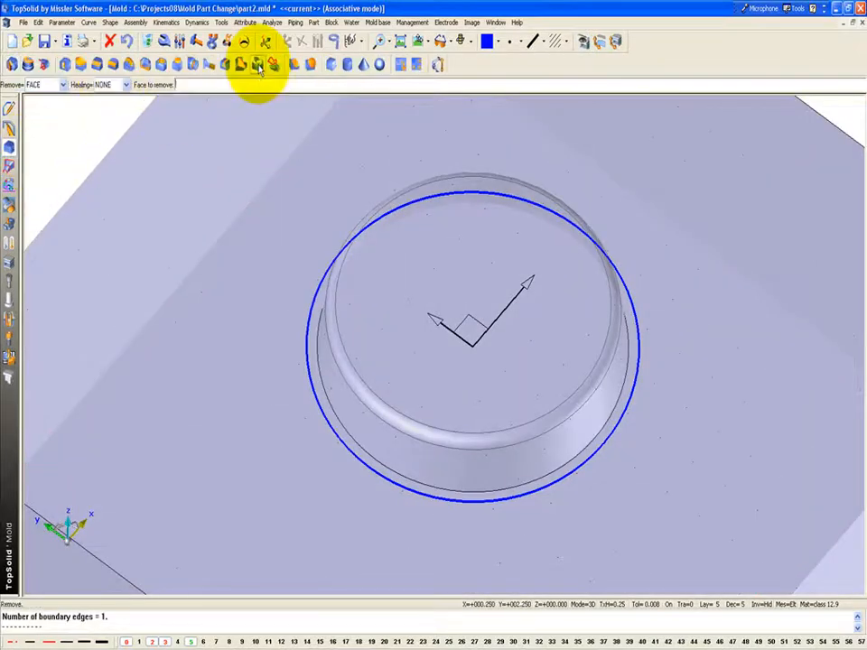
{"action": "left_click", "coordinate": [325, 398]}
{"action": "left_click", "coordinate": [340, 386]}
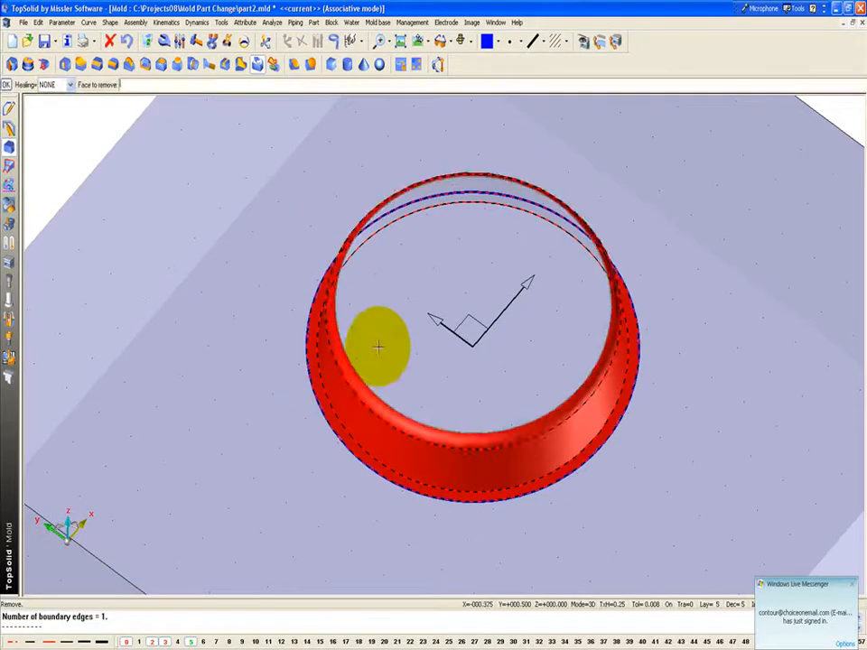
{"action": "key", "text": "Return"}
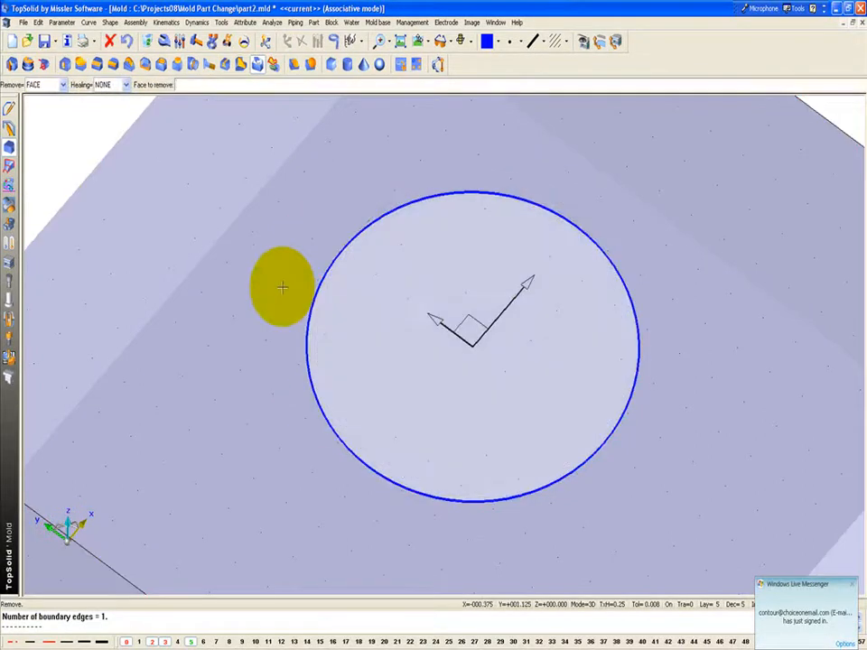
- Show layer 4 again with layer 3 current, and sew the green composite surface to the open core block
{"action": "left_click", "coordinate": [180, 644]}
{"action": "scroll", "coordinate": [265, 323], "scroll_direction": "down", "scroll_amount": 2}
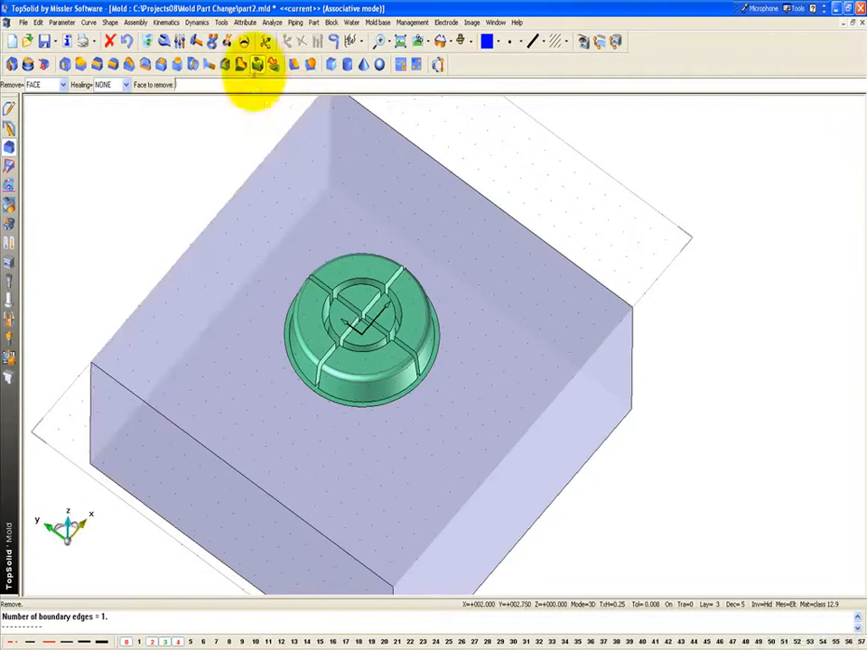
{"action": "left_click", "coordinate": [9, 165]}
{"action": "left_click", "coordinate": [313, 67]}
{"action": "middle_click_drag", "start_coordinate": [173, 185], "coordinate": [157, 167]}
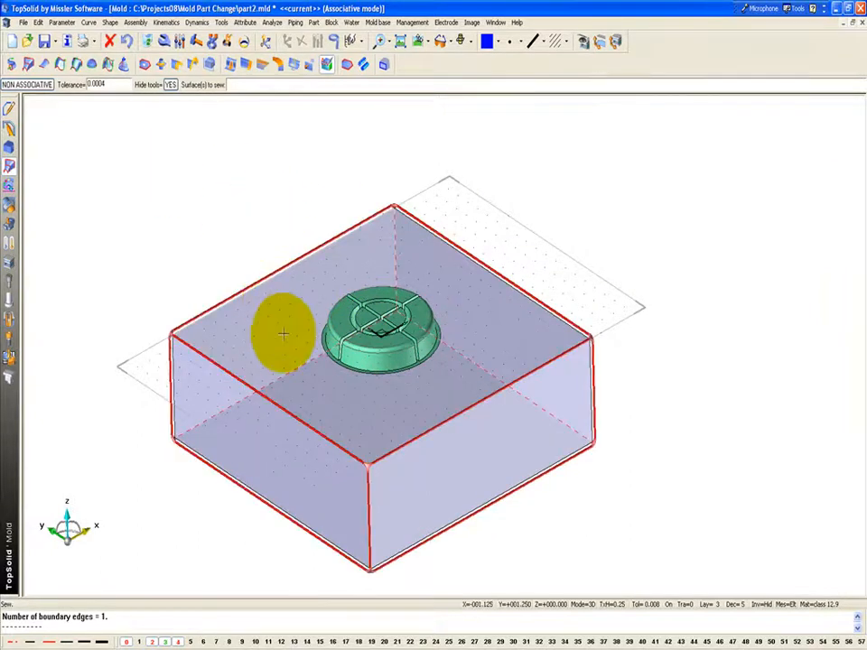
{"action": "left_click", "coordinate": [283, 333]}
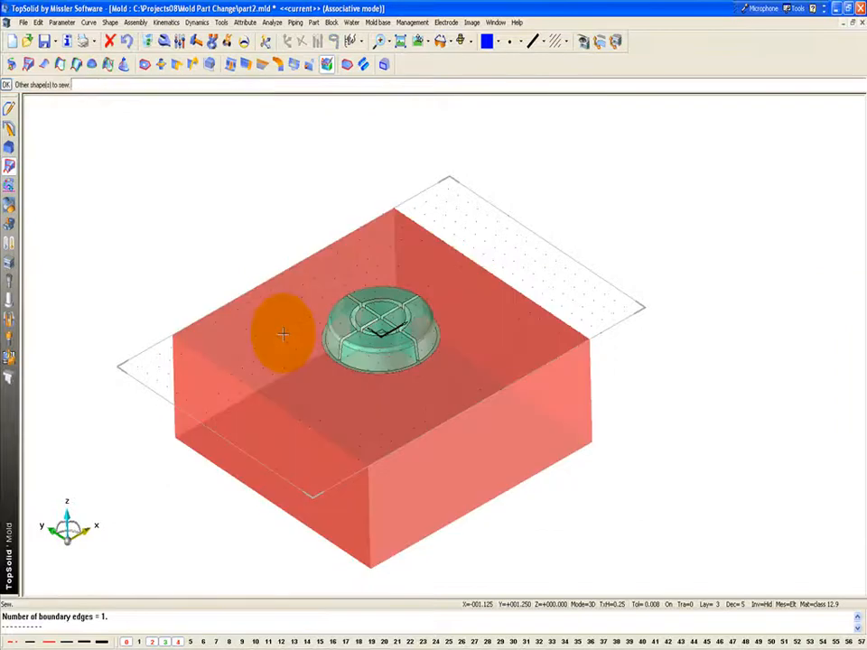
{"action": "left_click", "coordinate": [339, 323]}
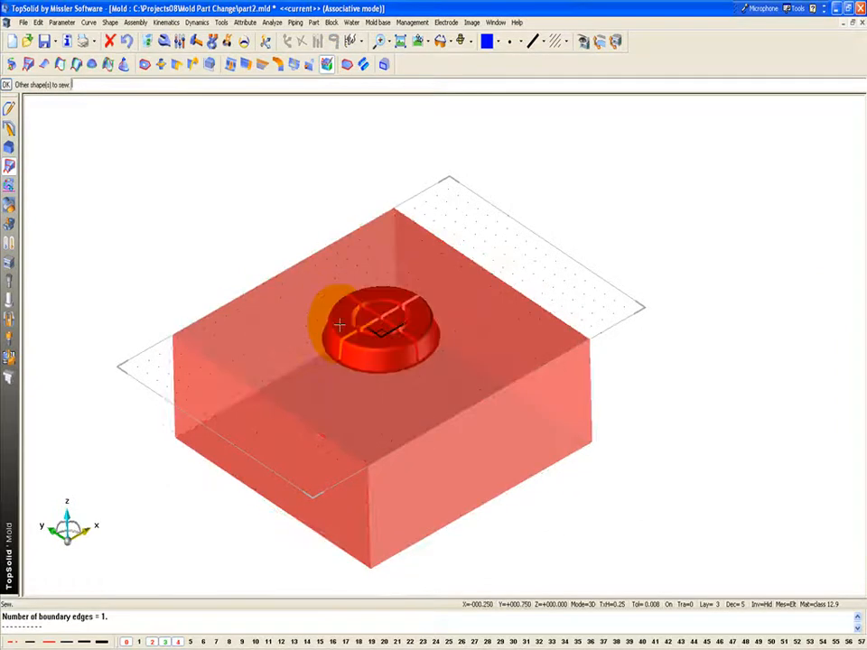
{"action": "left_click", "coordinate": [164, 166]}
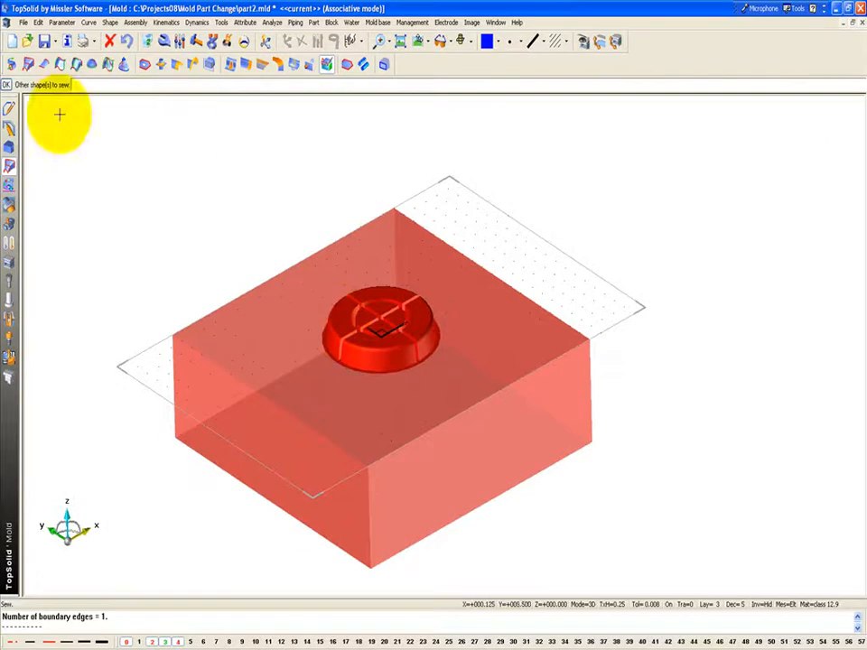
{"action": "left_click", "coordinate": [8, 85]}
{"action": "left_click", "coordinate": [71, 526]}
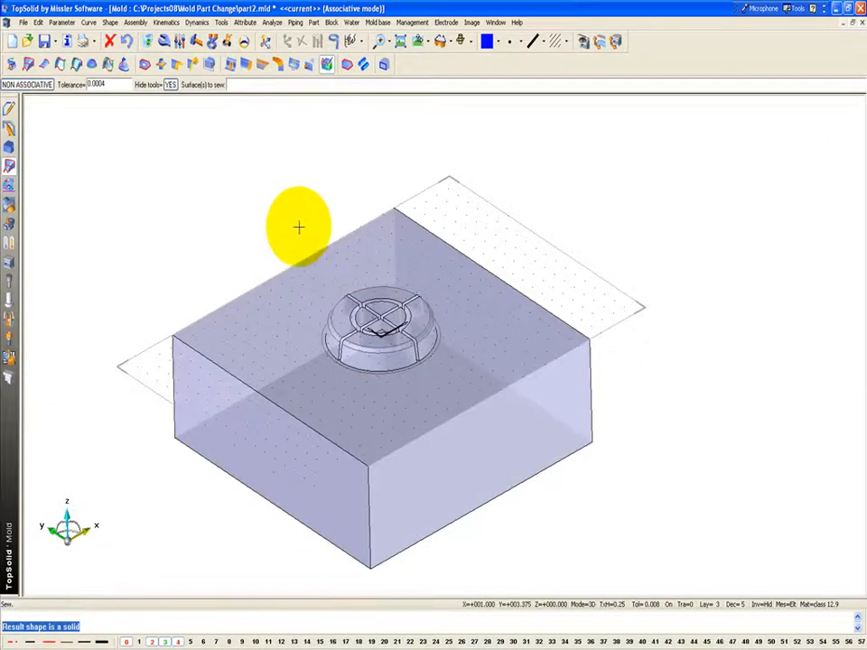
- Hide the core block bottom in the mold visualization, apply it, and display the block again
{"action": "scroll", "coordinate": [362, 364], "scroll_direction": "up", "scroll_amount": 3}
{"action": "left_click", "coordinate": [584, 41]}
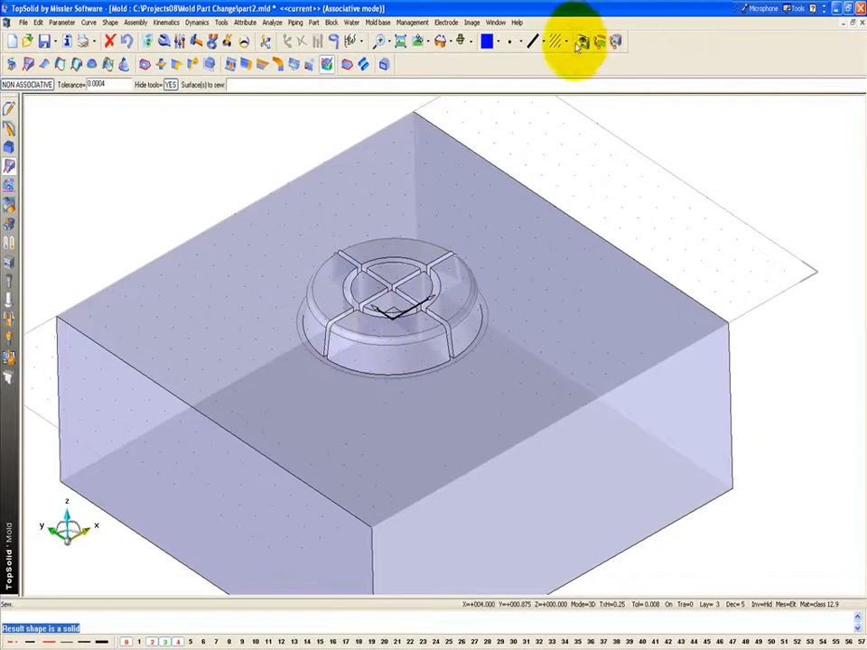
{"action": "double_click", "coordinate": [150, 115]}
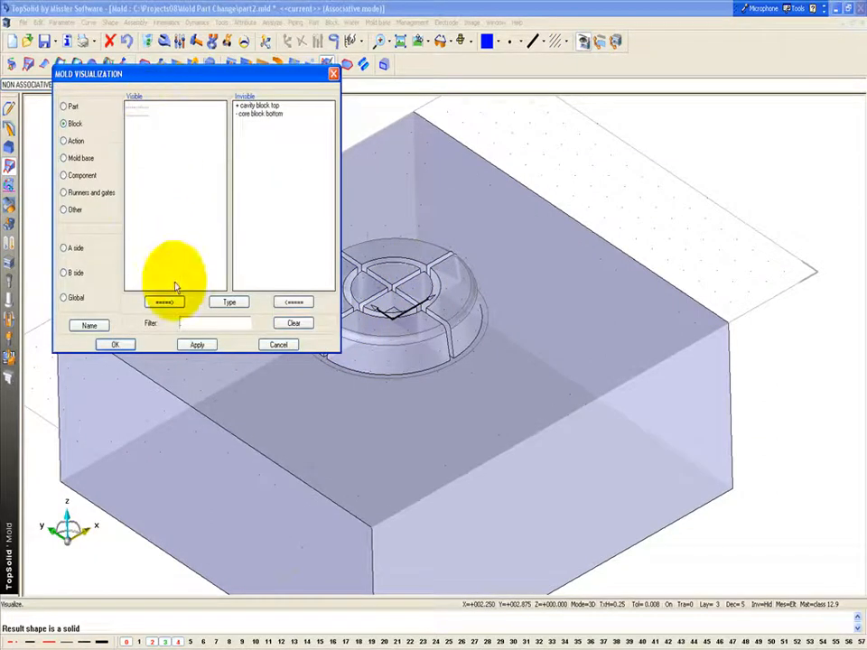
{"action": "left_click", "coordinate": [197, 345]}
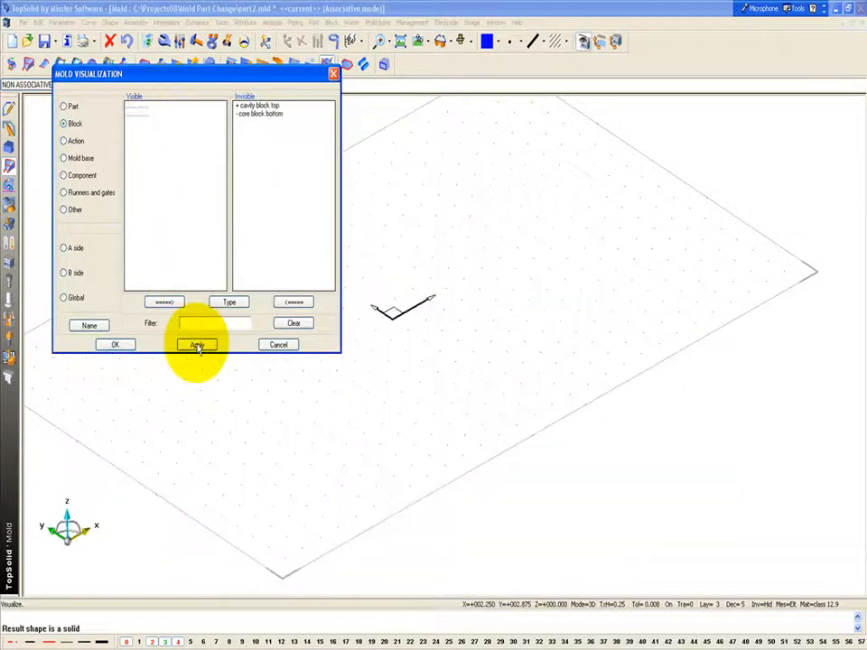
{"action": "double_click", "coordinate": [262, 115]}
{"action": "left_click", "coordinate": [115, 344]}
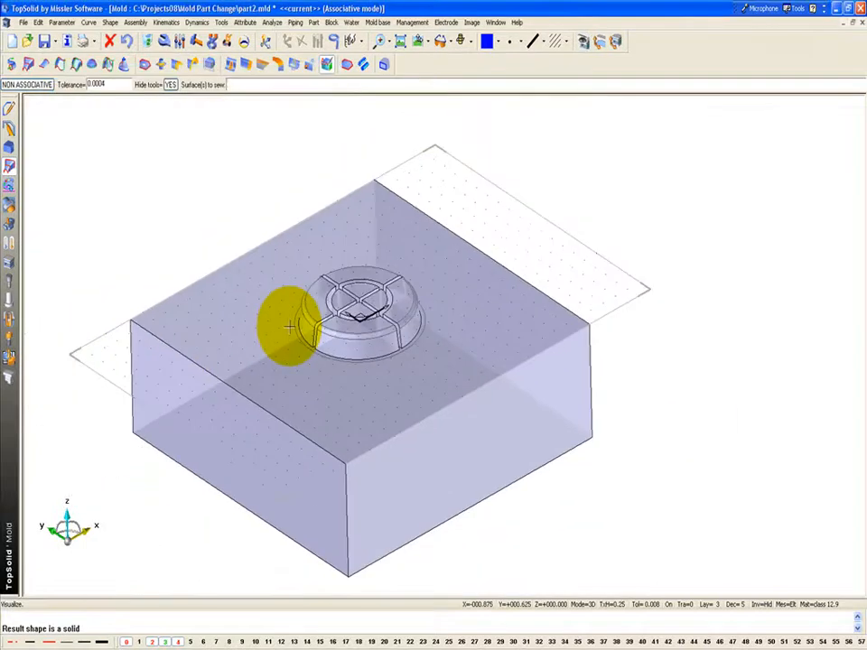